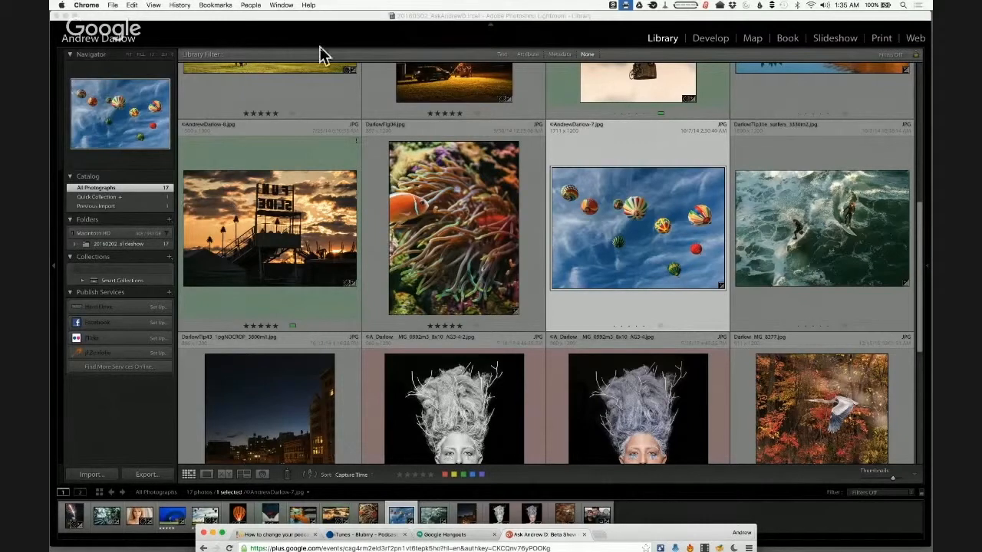
Step: Display the photos of the 20160202_slideshow folder in the library grid
scroll(369, 74, "down", 1)
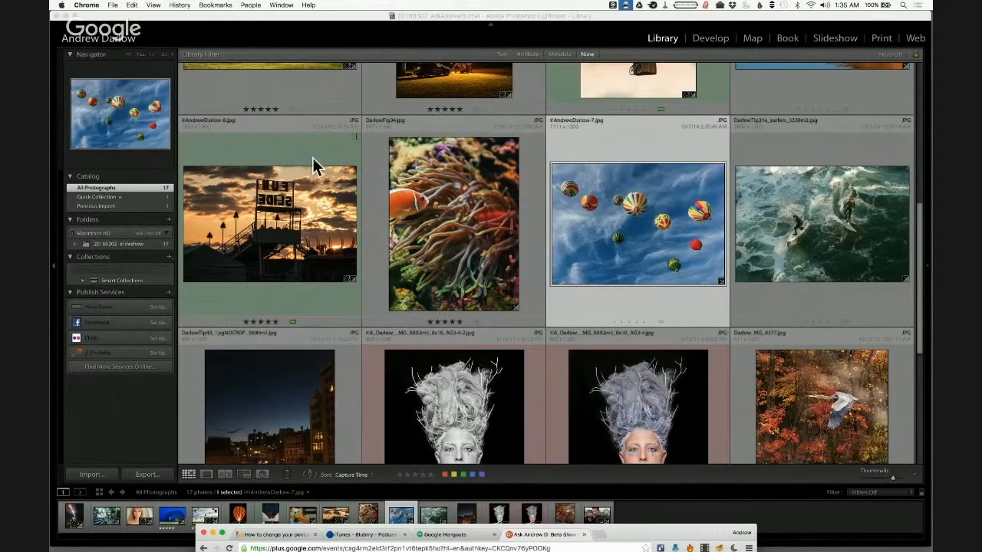
left_click(76, 243)
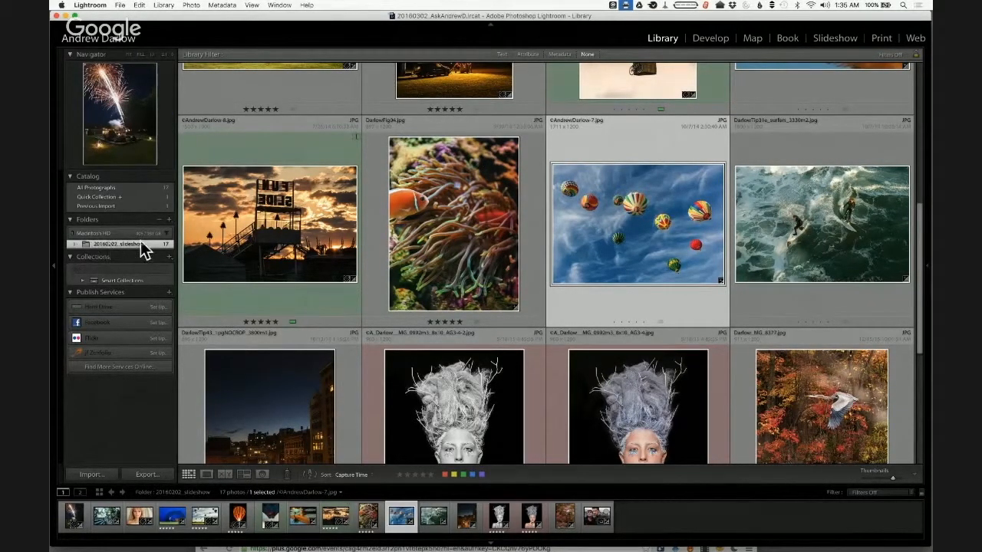
scroll(219, 246, "down", 1)
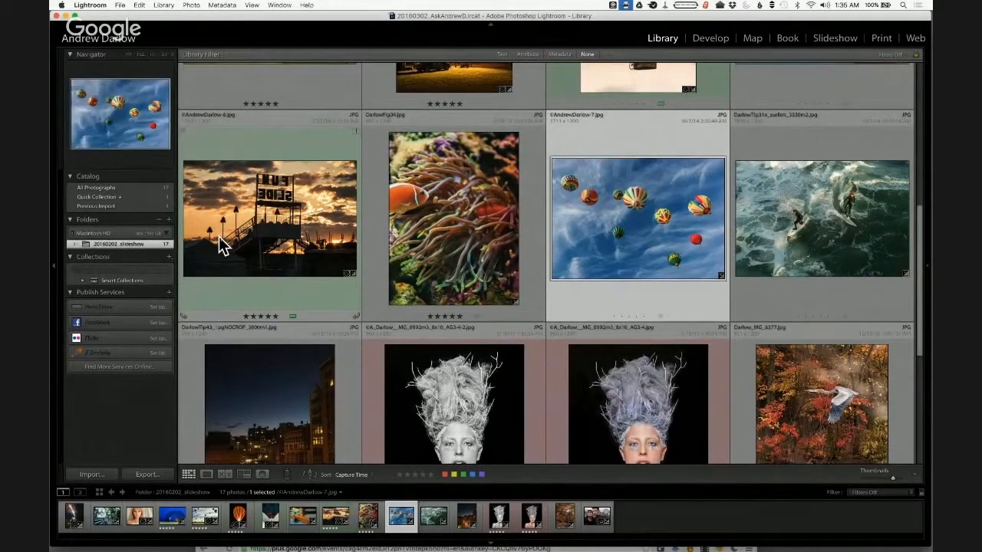
Step: Start locating the missing original file of the Fun Slide sunset photo from its missing-file indicator
left_click(357, 137)
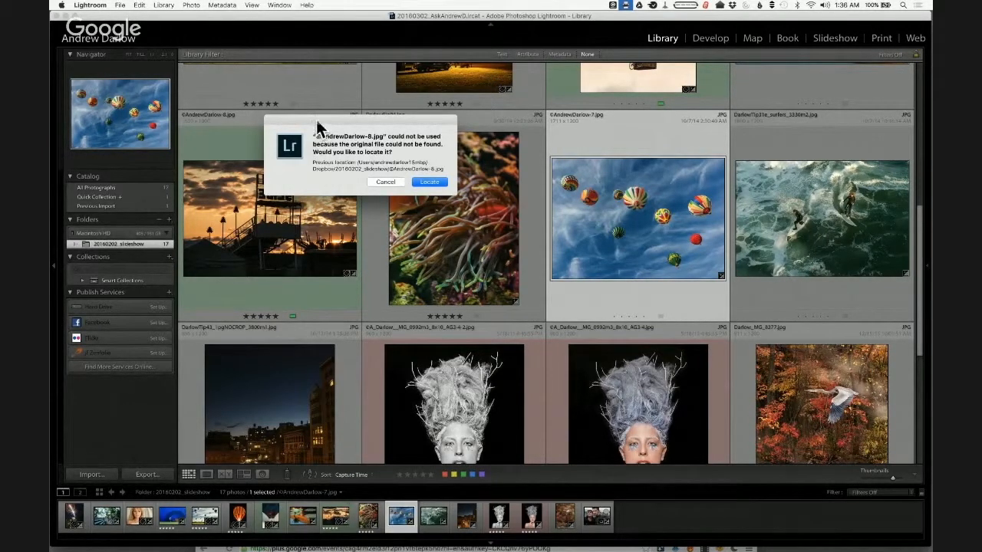
left_click_drag(320, 127, 342, 116)
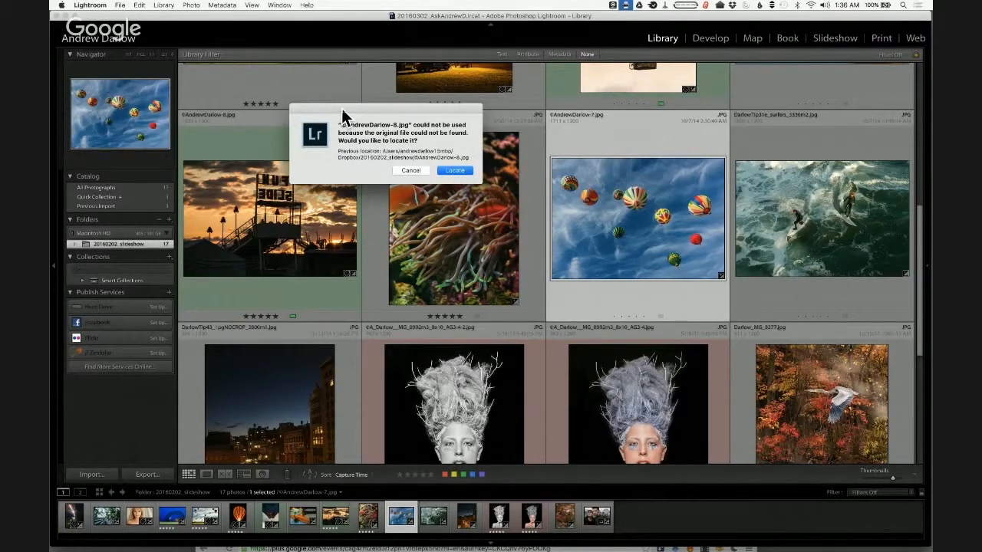
left_click_drag(343, 115, 412, 158)
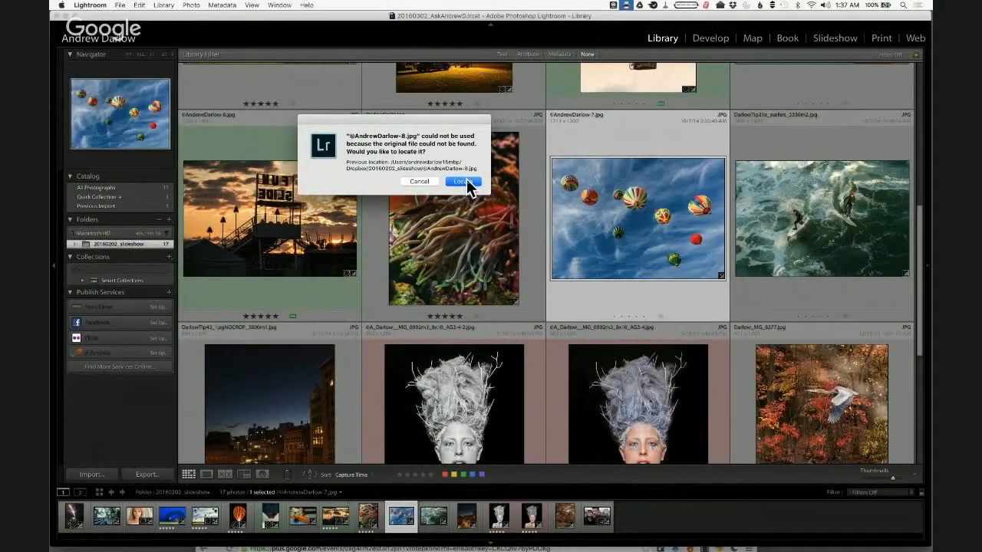
left_click(463, 181)
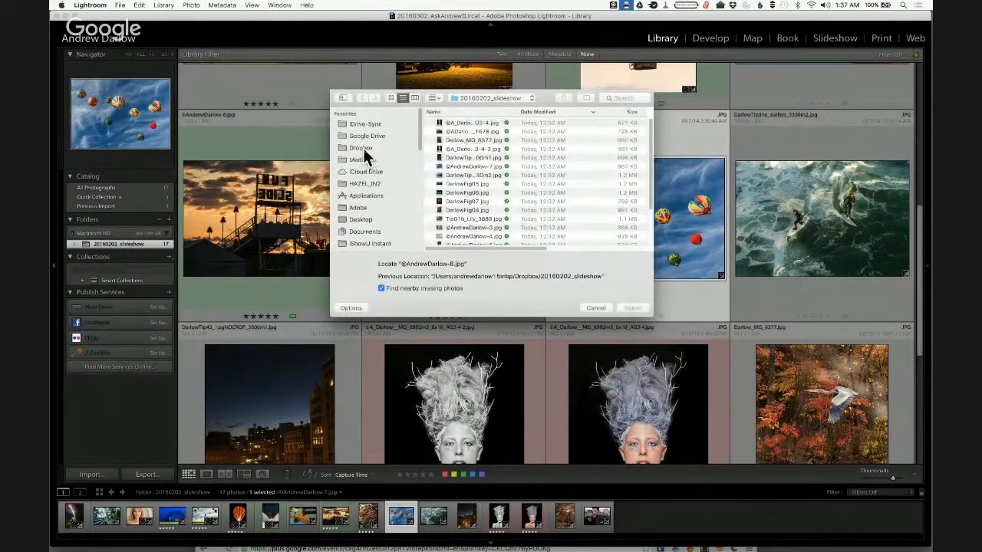
Step: Browse the 20160202_slideshow folder in Dropbox for the missing original in an enlarged file dialog, and cancel locating it
left_click(363, 148)
left_click(522, 111)
left_click(563, 111)
double_click(482, 123)
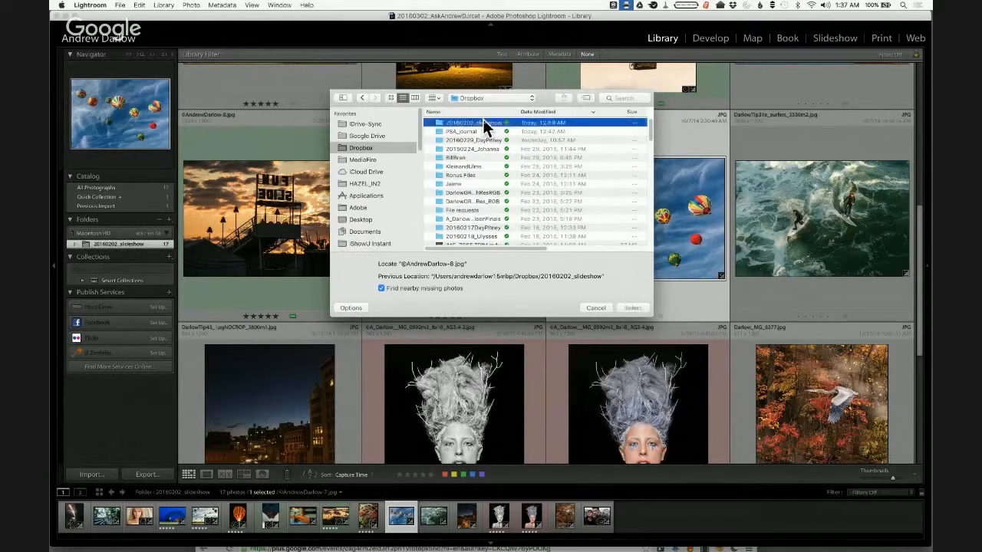
left_click_drag(539, 99, 426, 93)
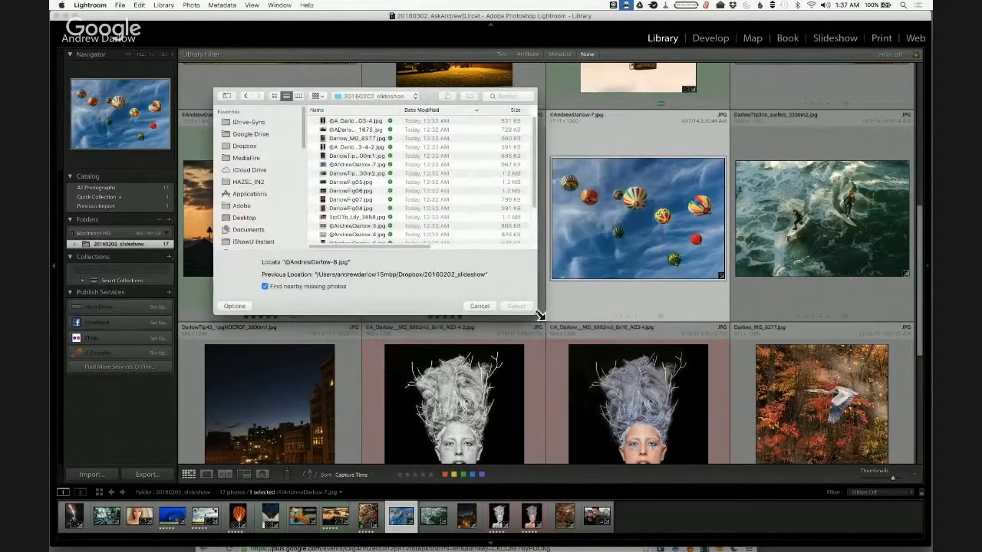
left_click_drag(539, 317, 626, 379)
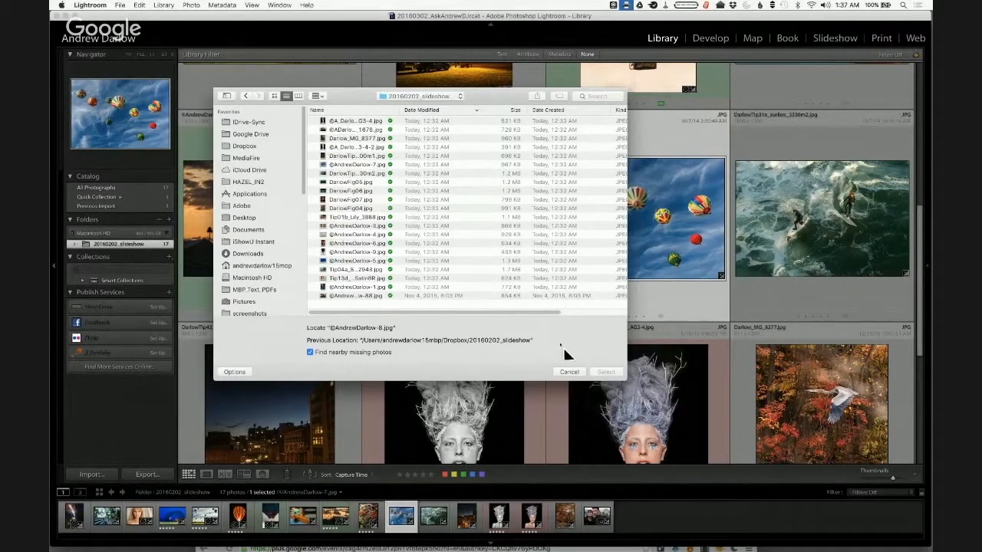
left_click(566, 372)
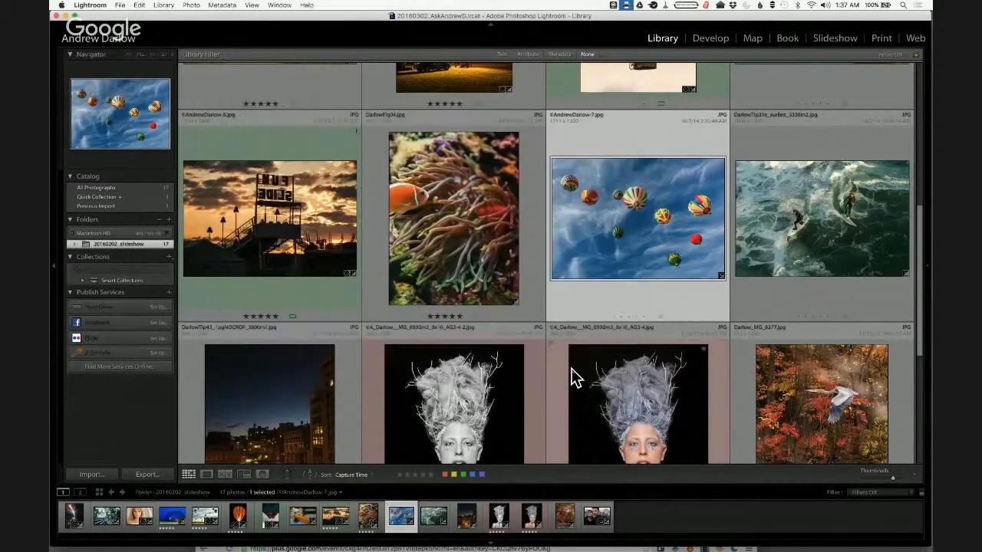
Step: Select the Fun Slide sunset photo and reopen the file dialog for locating its missing original
left_click(286, 136)
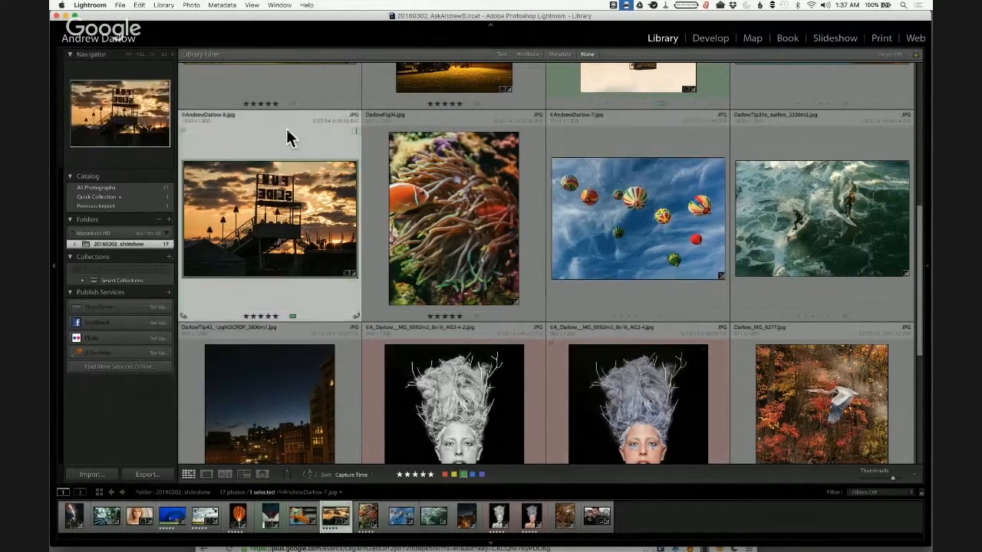
left_click(355, 130)
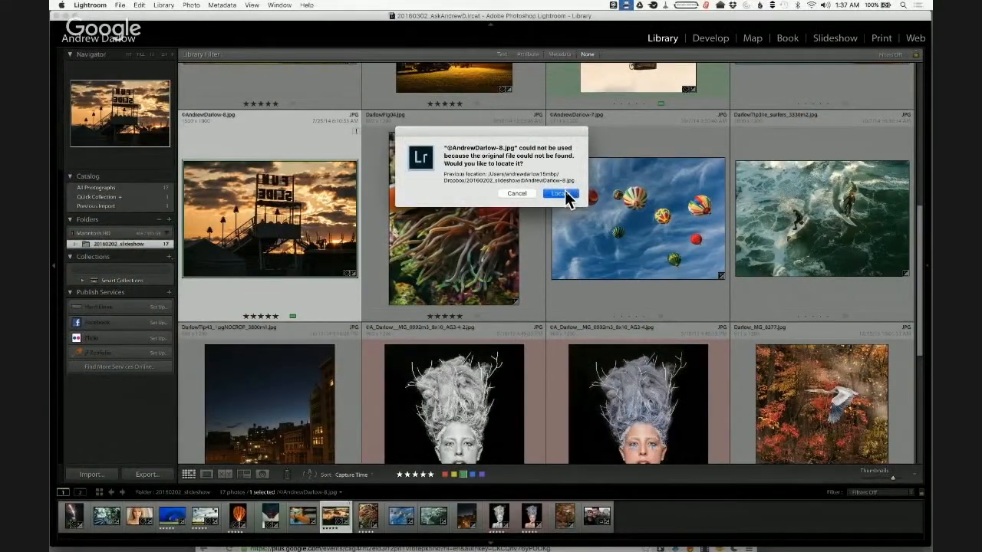
left_click(564, 192)
left_click_drag(545, 98, 439, 90)
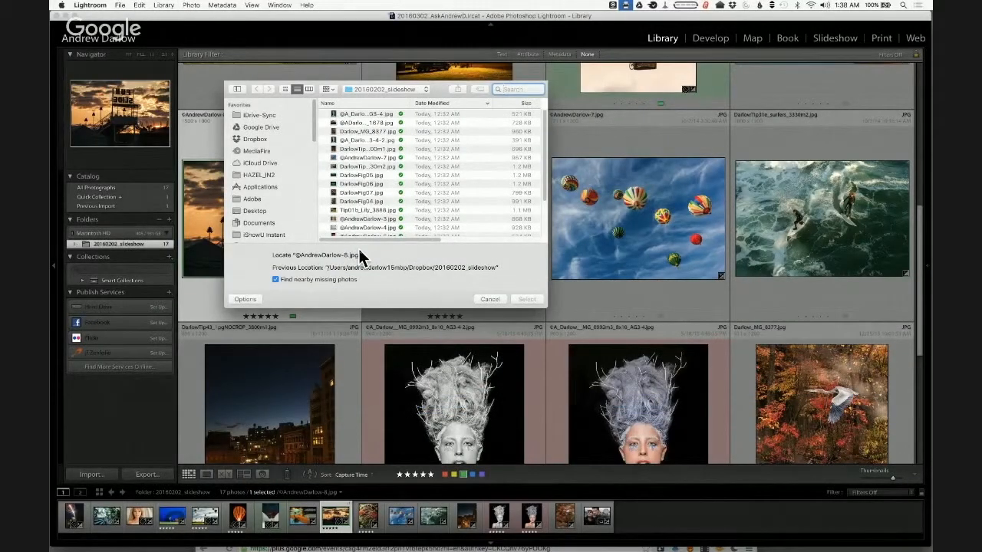
Step: Search this Mac for the missing photo's file name ending in -8, leaving out the extension
type("@")
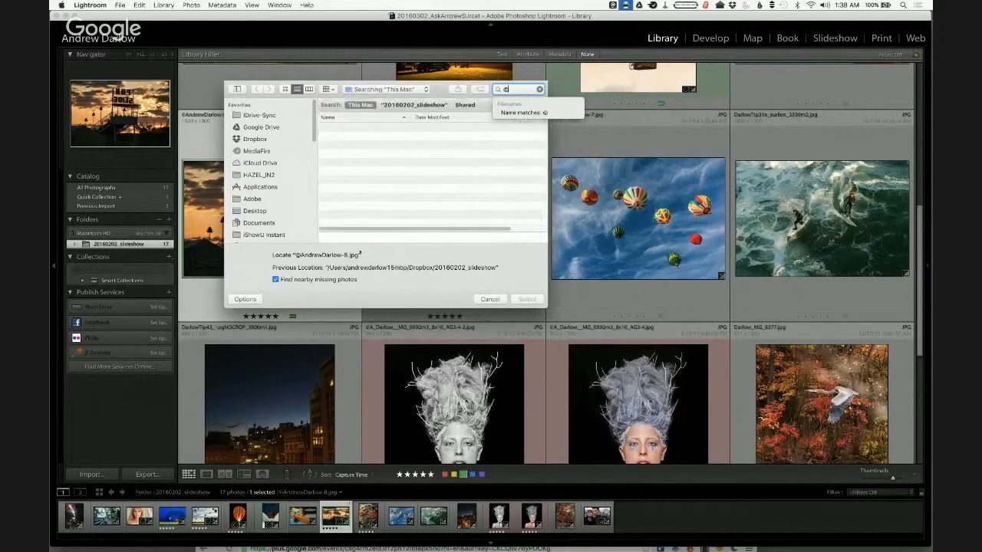
type("AndrewDarlow-8")
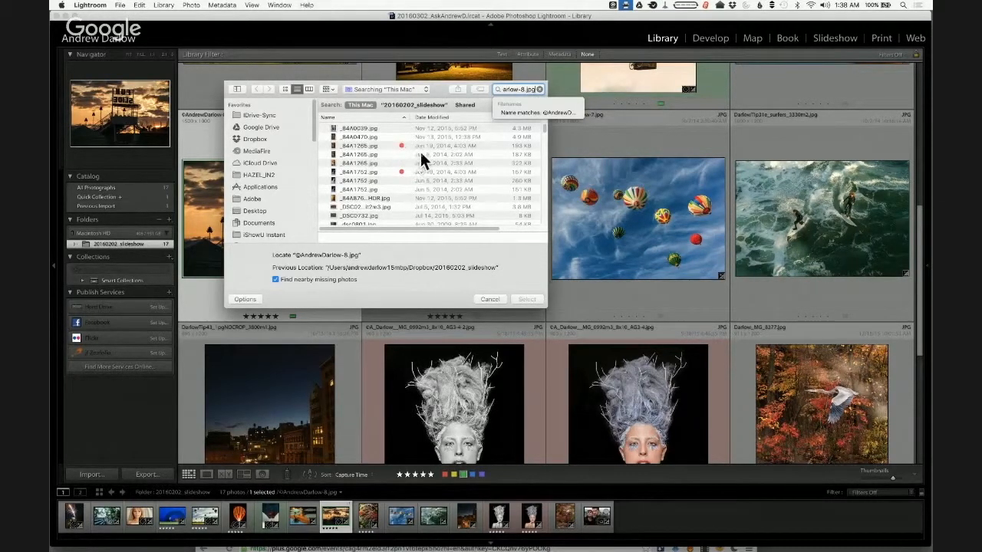
scroll(414, 160, "down", 10)
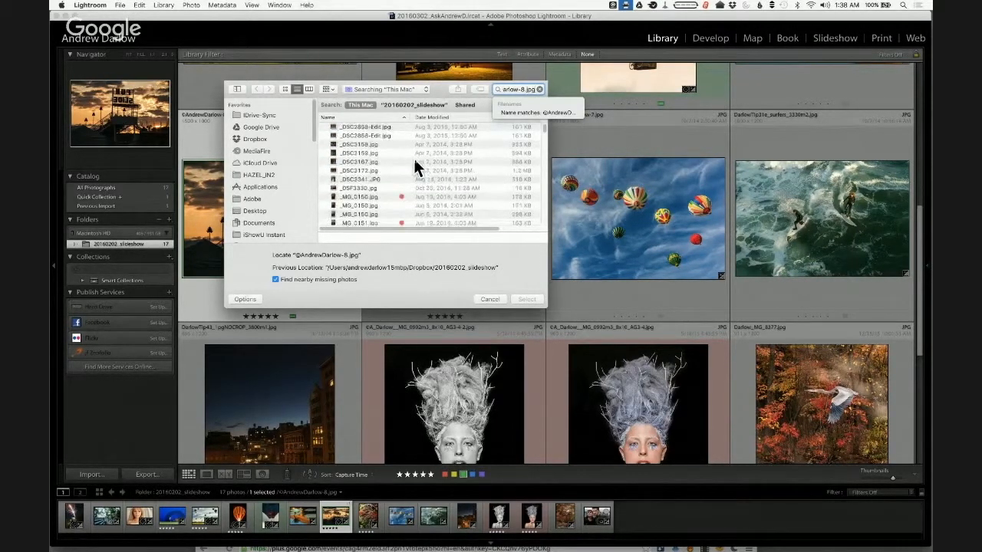
key("BackSpace")
key("BackSpace")
key("BackSpace")
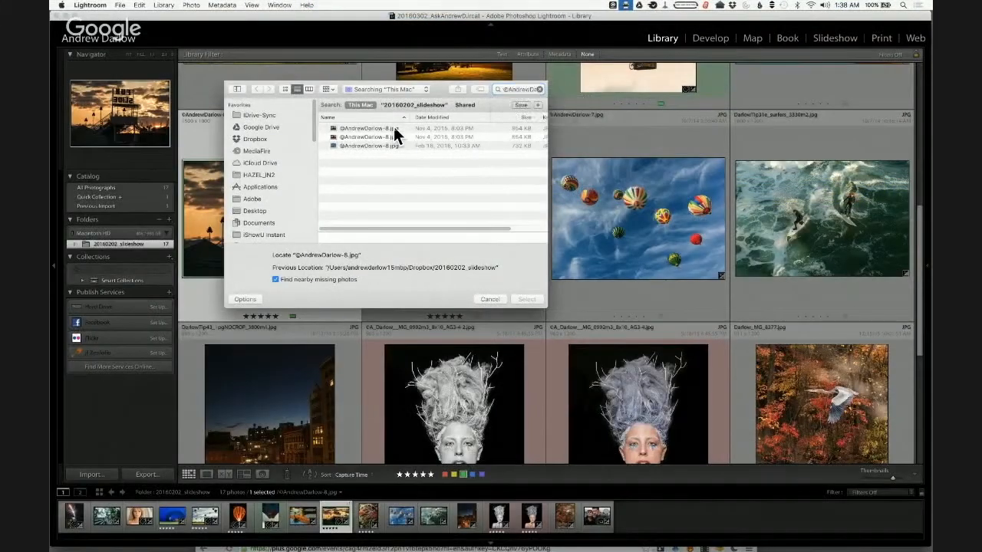
Step: Check the folder path of each matching file against the photo's previous location, and cancel locating it
left_click(394, 128)
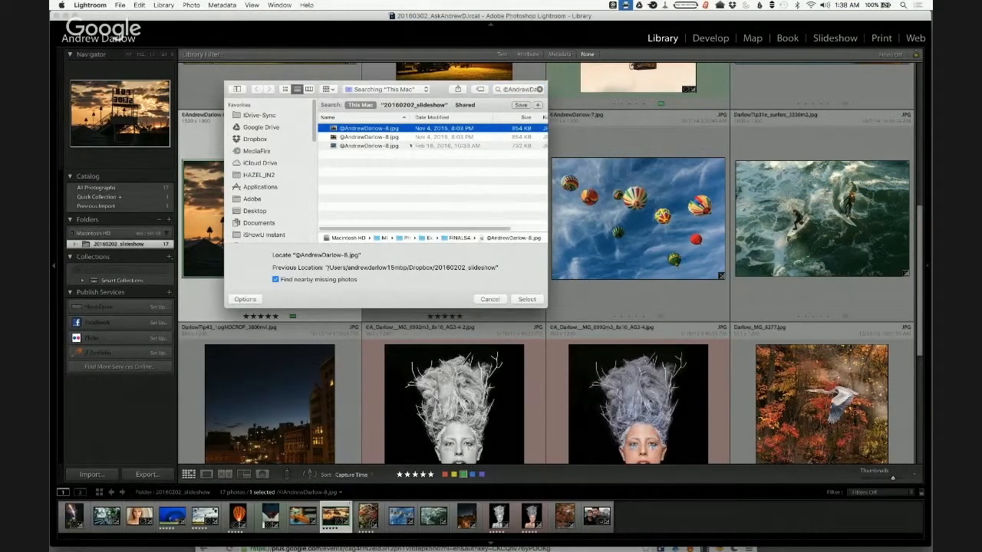
left_click(395, 137)
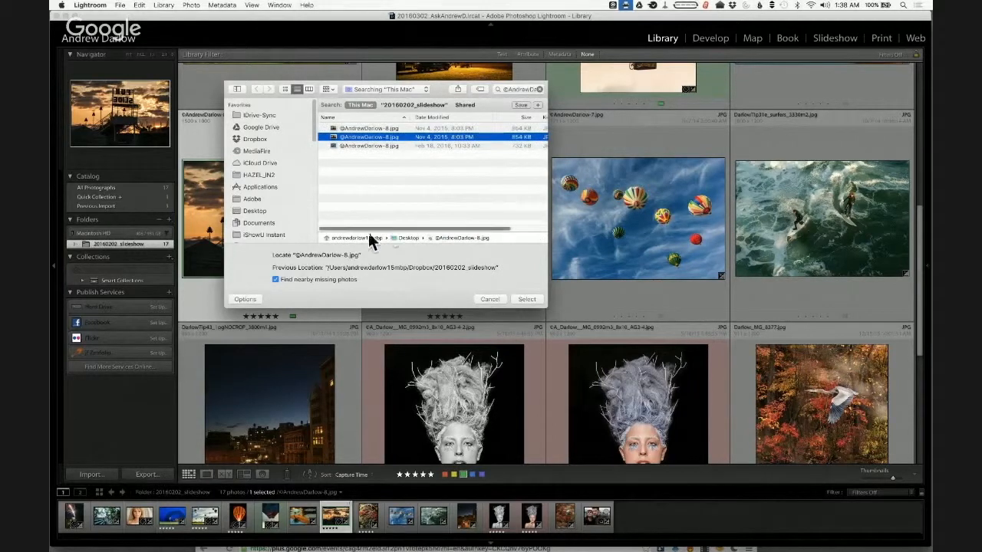
left_click(390, 143)
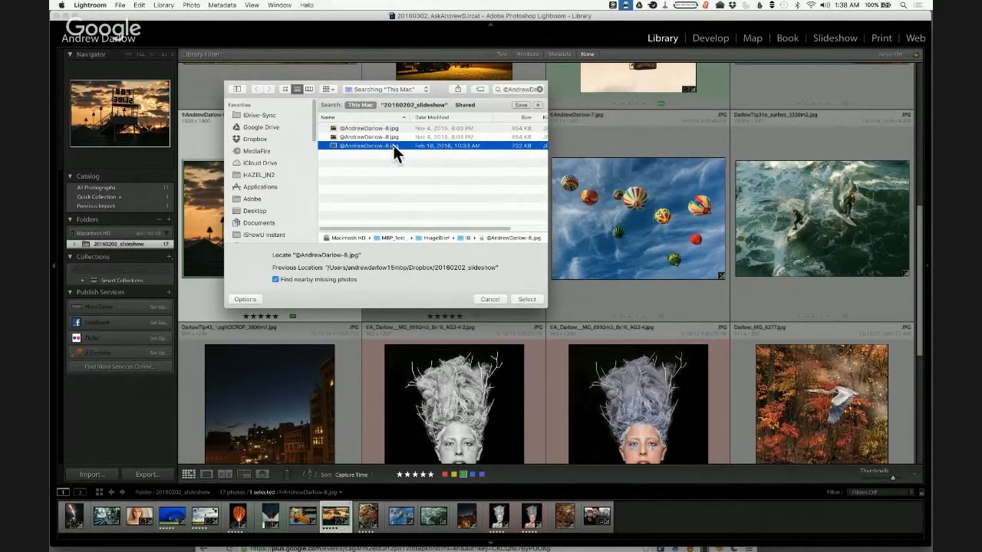
left_click(390, 136)
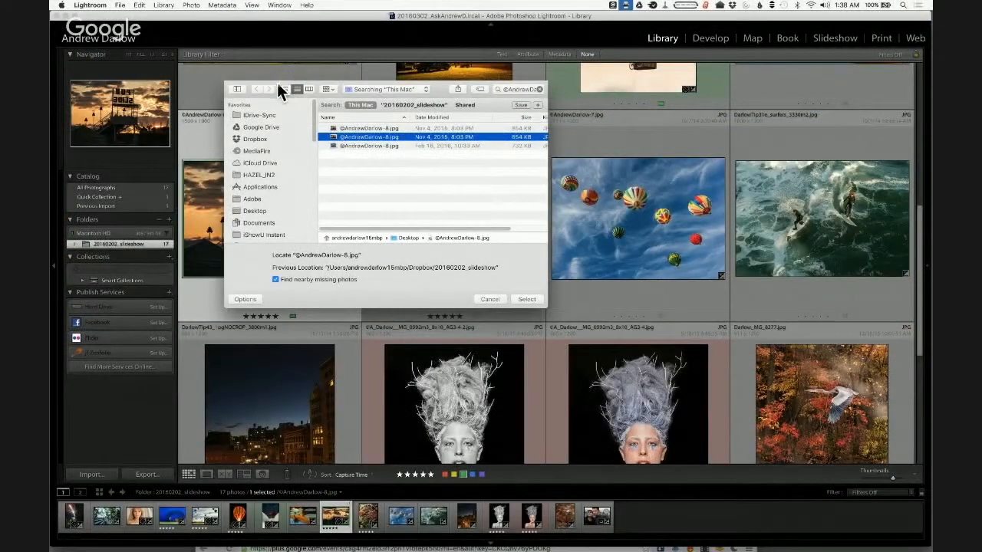
left_click_drag(278, 86, 365, 97)
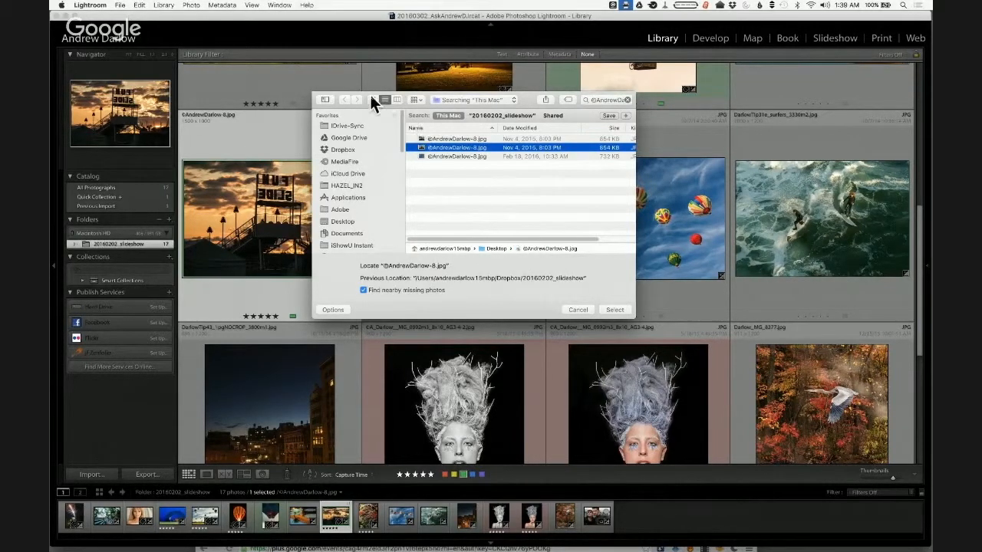
left_click_drag(364, 93, 322, 67)
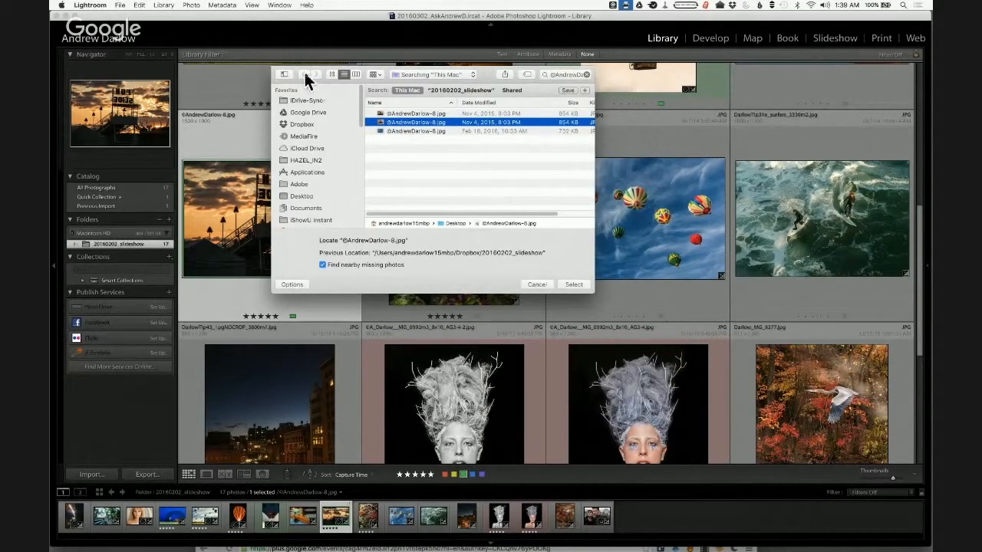
left_click_drag(295, 67, 381, 77)
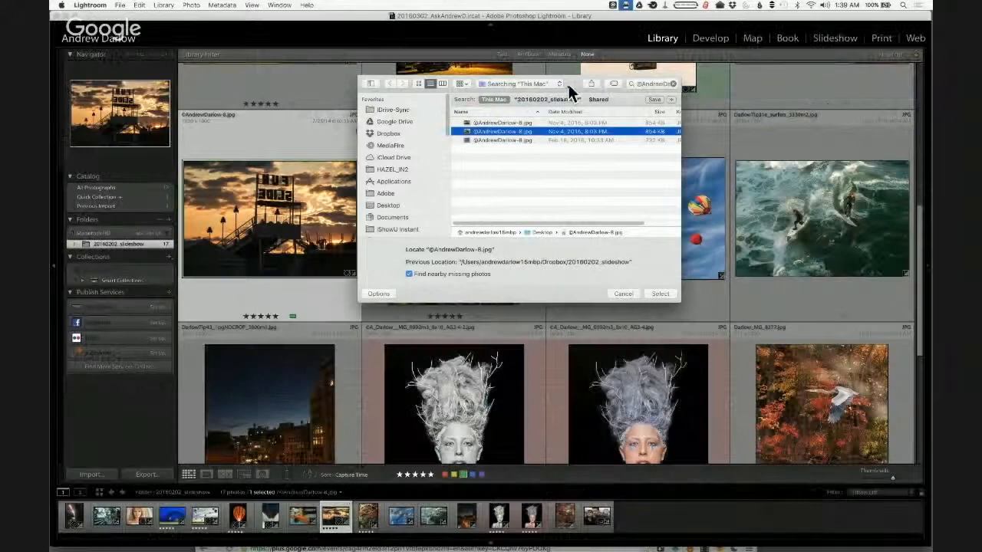
left_click_drag(569, 85, 513, 75)
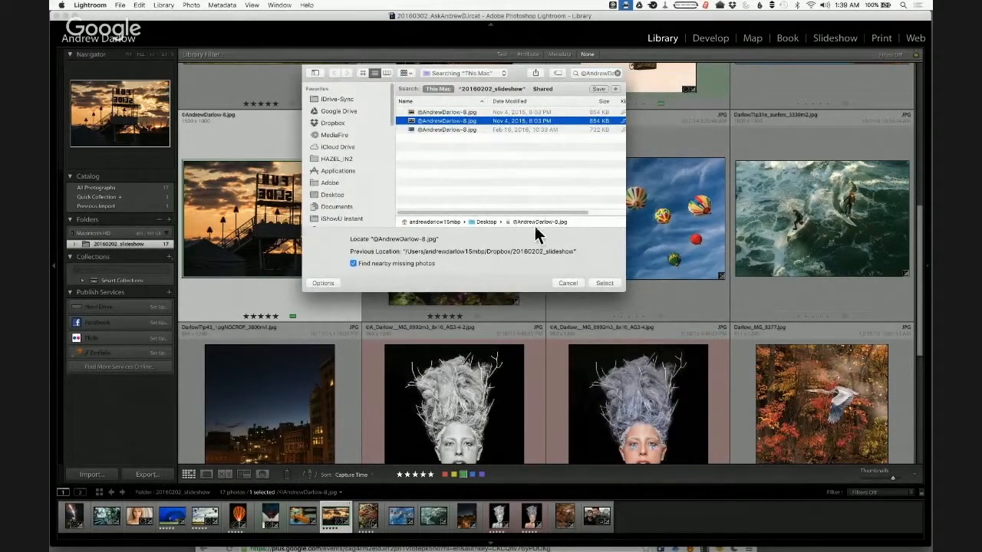
left_click(568, 284)
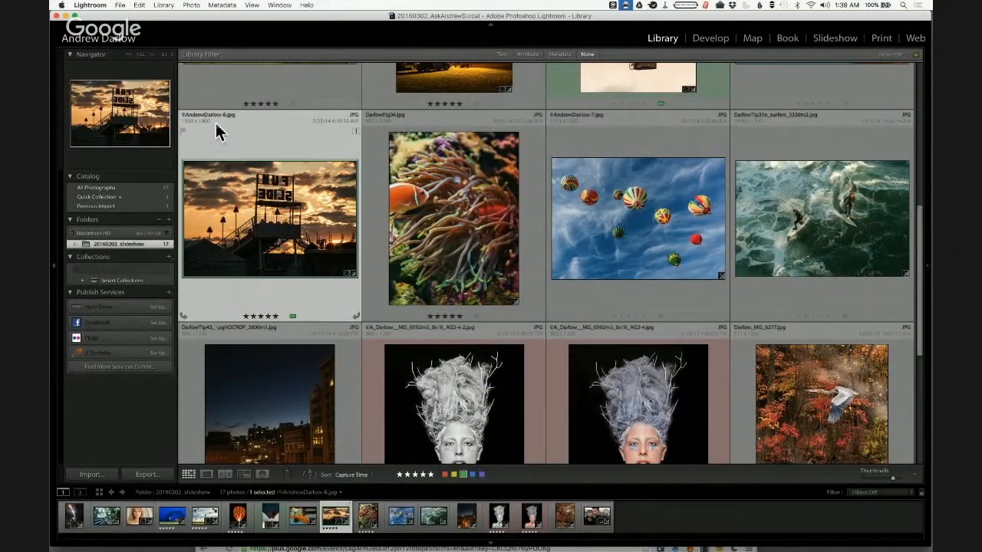
Step: Try to show the sunset photo in Finder, choose to locate its original, and look in the 20160202_slideshow folder
right_click(253, 202)
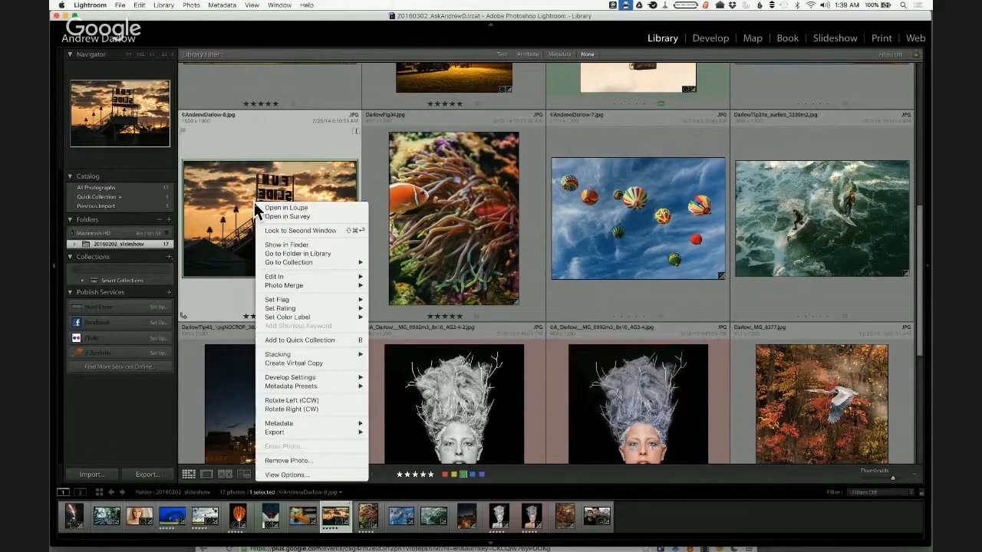
left_click(302, 244)
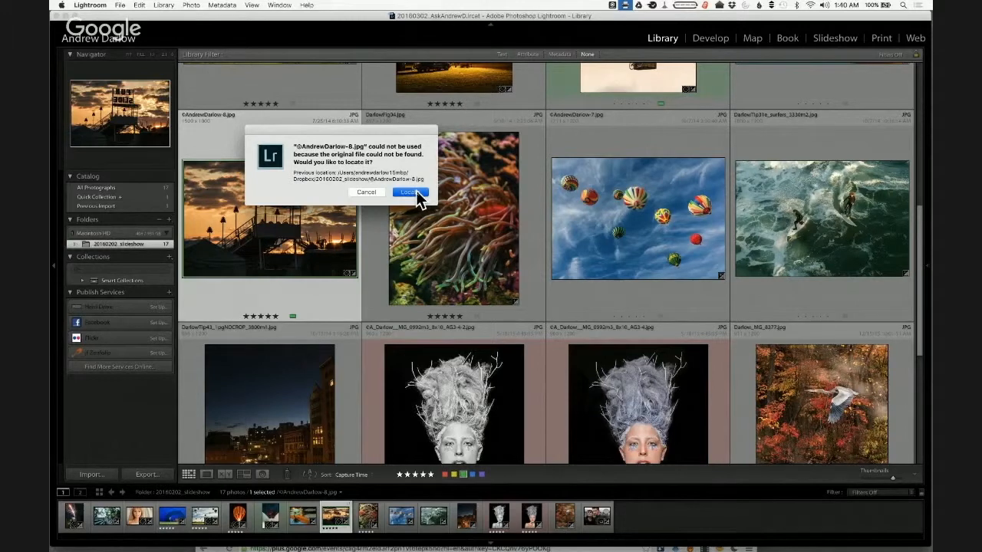
left_click(416, 193)
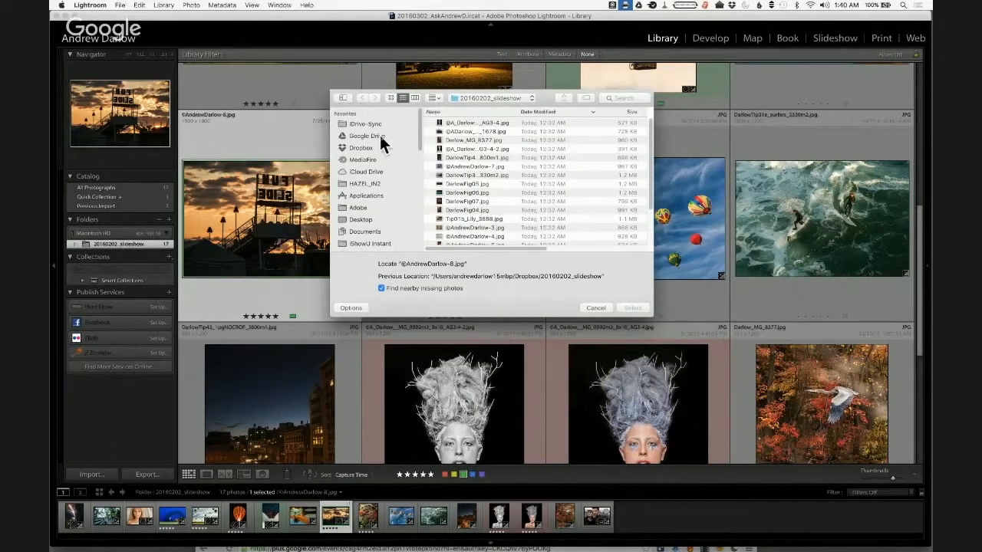
left_click(486, 98)
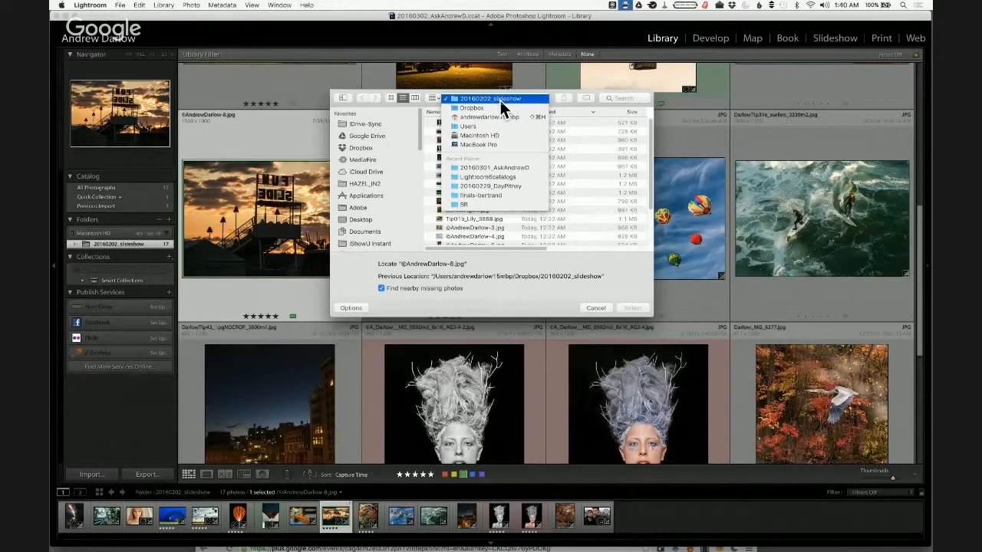
left_click(500, 101)
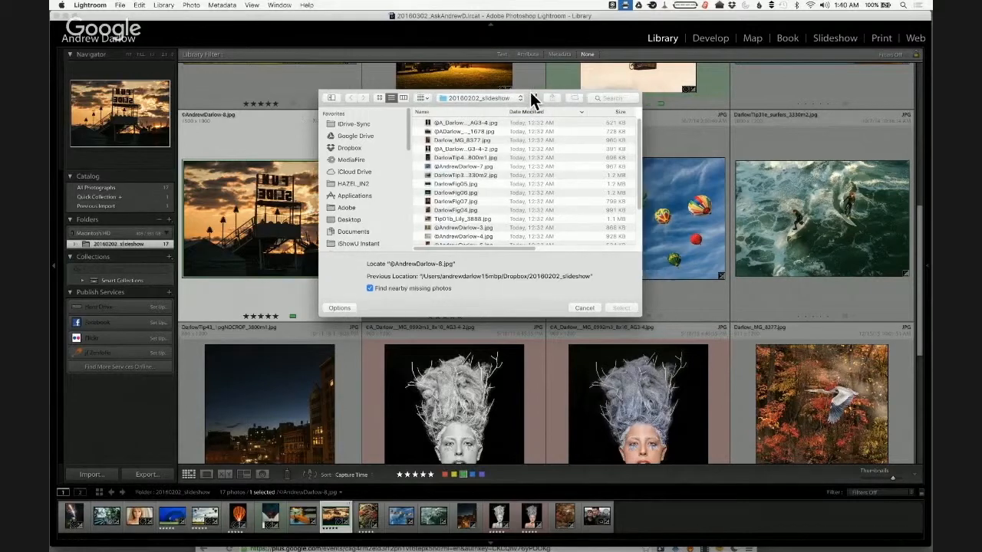
Step: Relink the missing sunset photo to the file ending in -88.jpg in the 20160202_slideshow folder, previewing it first and accepting the differing file name
left_click_drag(534, 100, 438, 93)
scroll(388, 200, "down", 2)
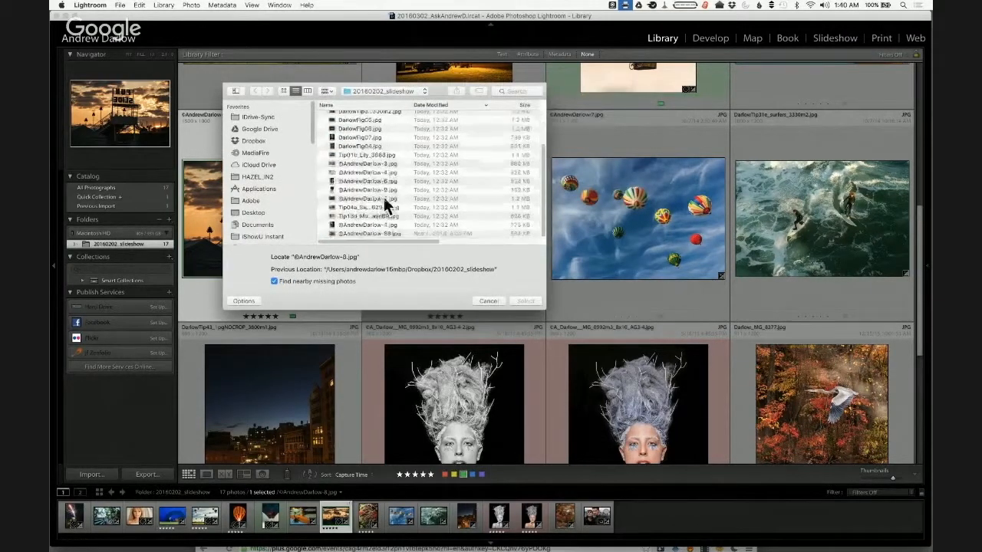
left_click(368, 233)
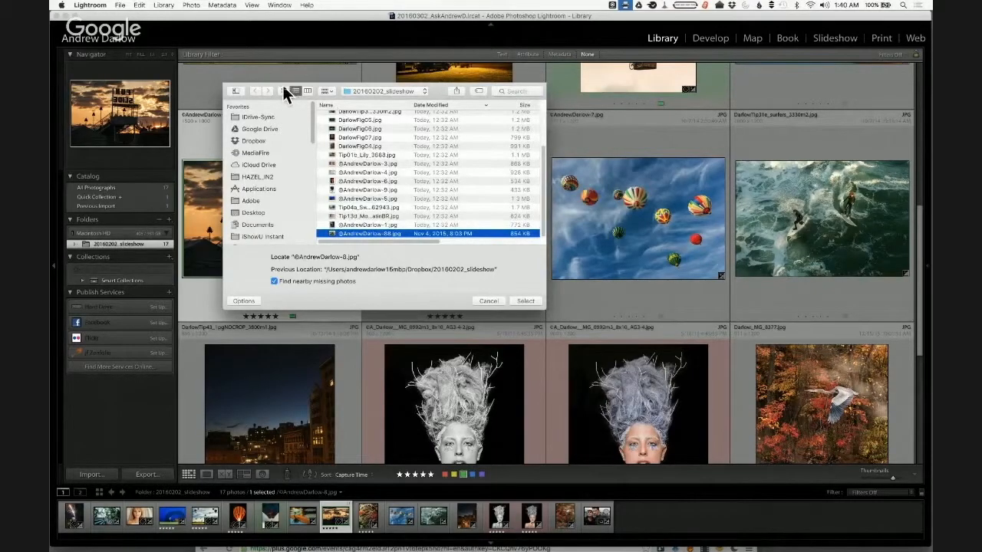
left_click_drag(428, 90, 471, 89)
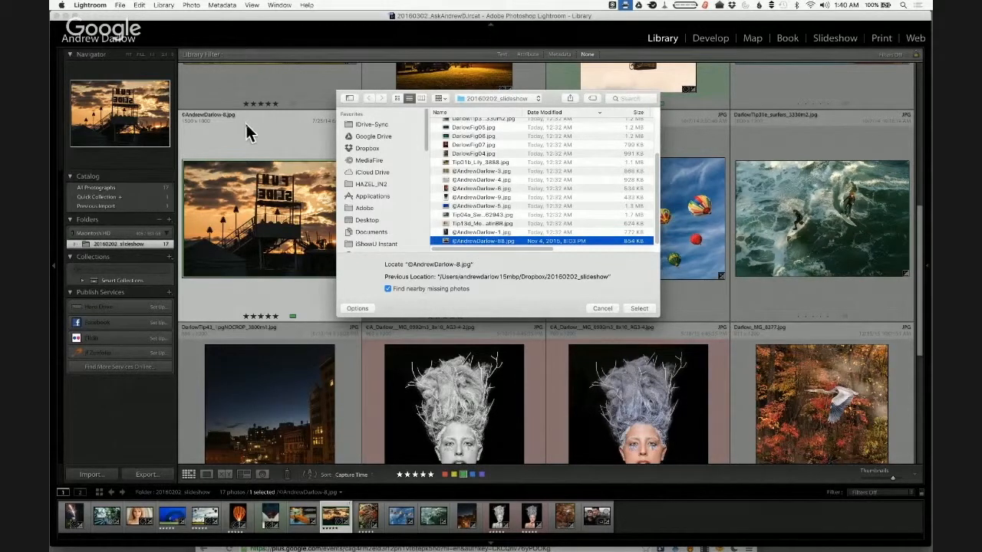
left_click(421, 98)
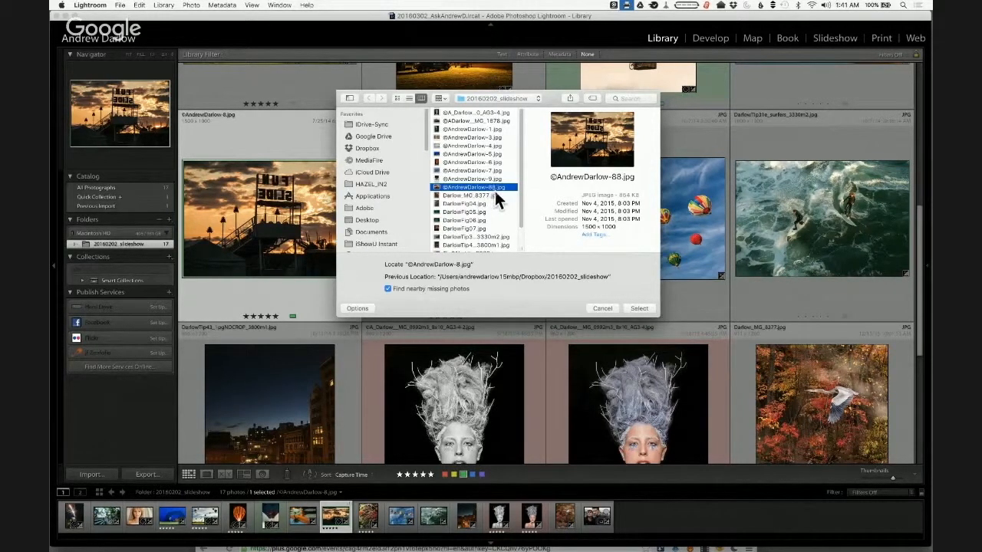
left_click(639, 309)
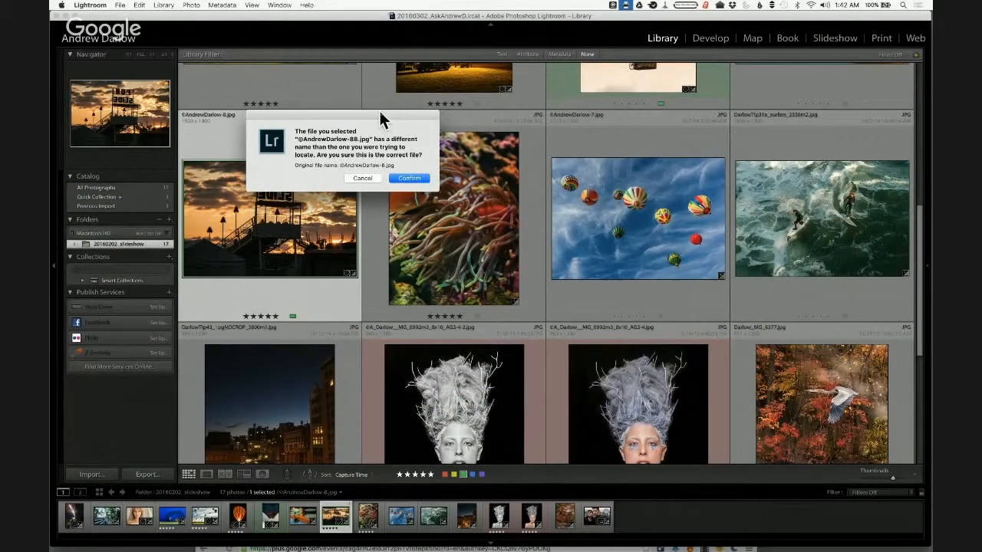
left_click_drag(379, 111, 360, 130)
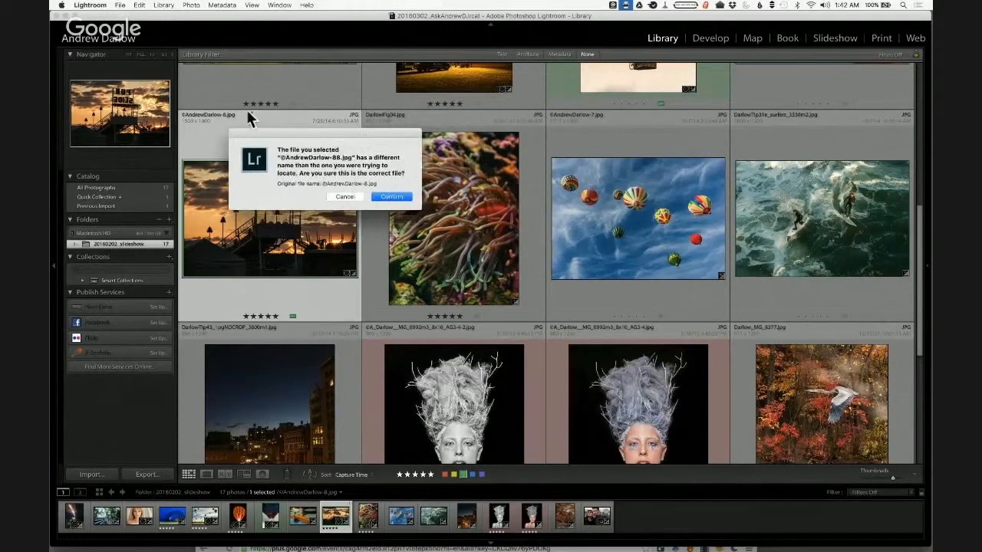
left_click(391, 197)
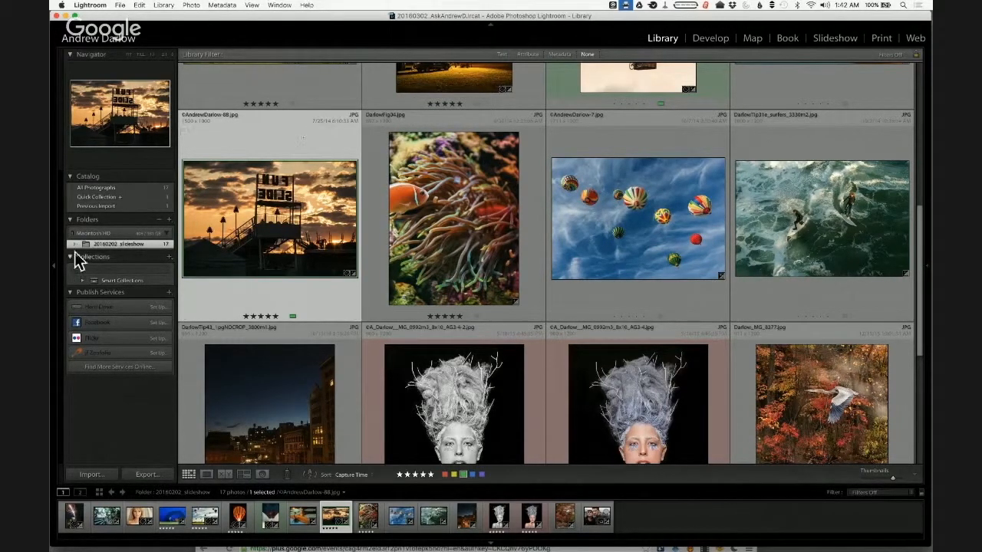
Step: Show the relinked Fun Slide sunset photo in Finder and move the Finder window aside
mouse_move(86, 244)
right_click(247, 185)
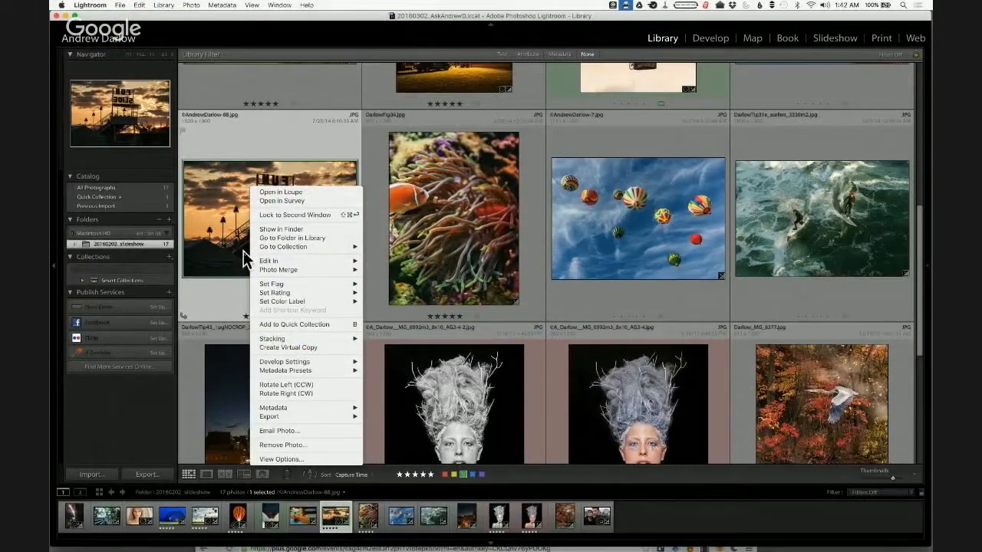
left_click(288, 229)
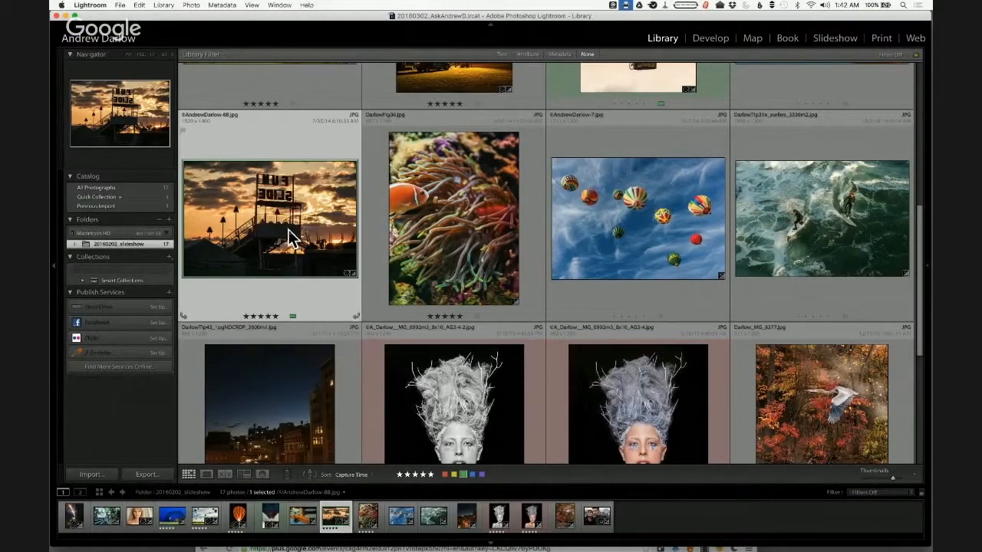
left_click_drag(411, 85, 237, 86)
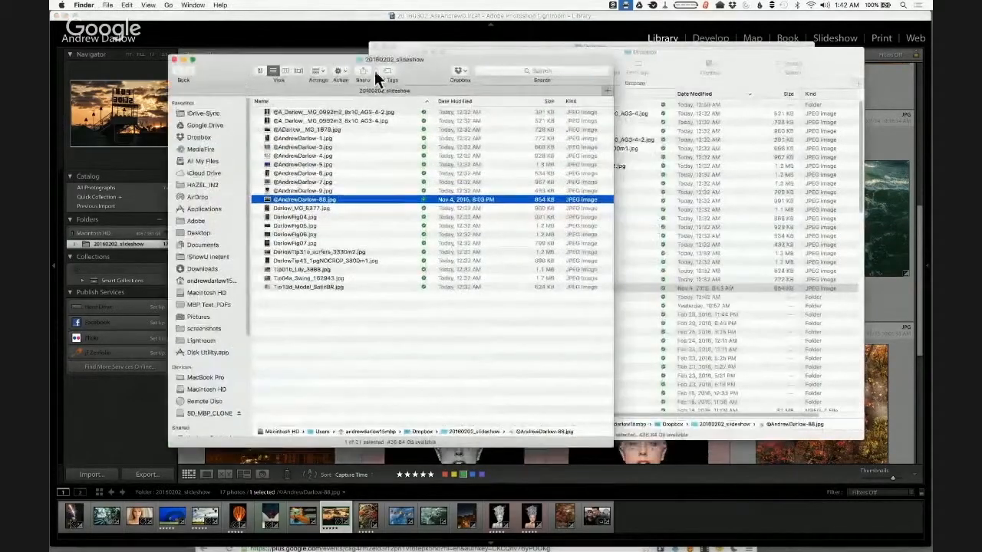
Step: Move the 20160202_slideshow folder out of the Dropbox folder onto the Desktop in Finder, and return to Lightroom
left_click(390, 59, "super")
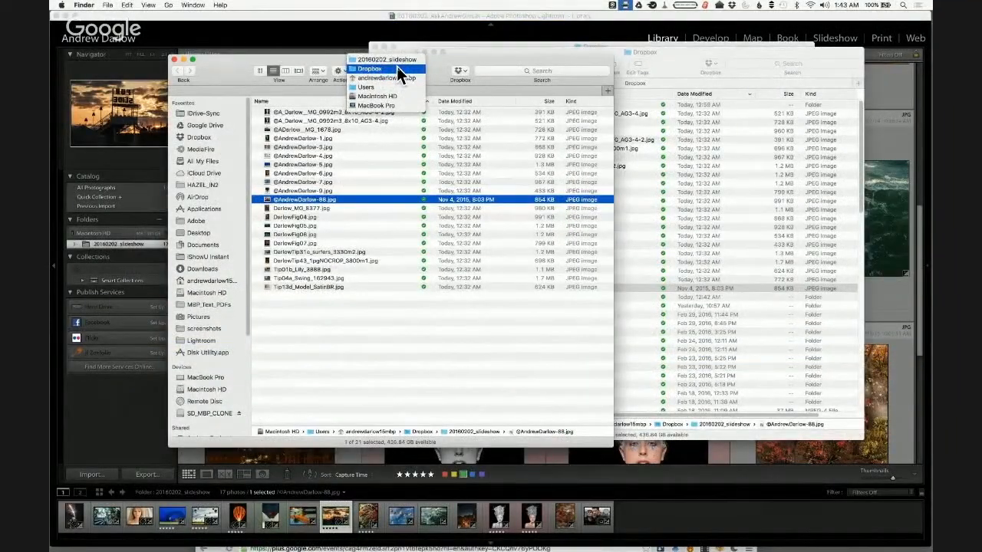
left_click(398, 69)
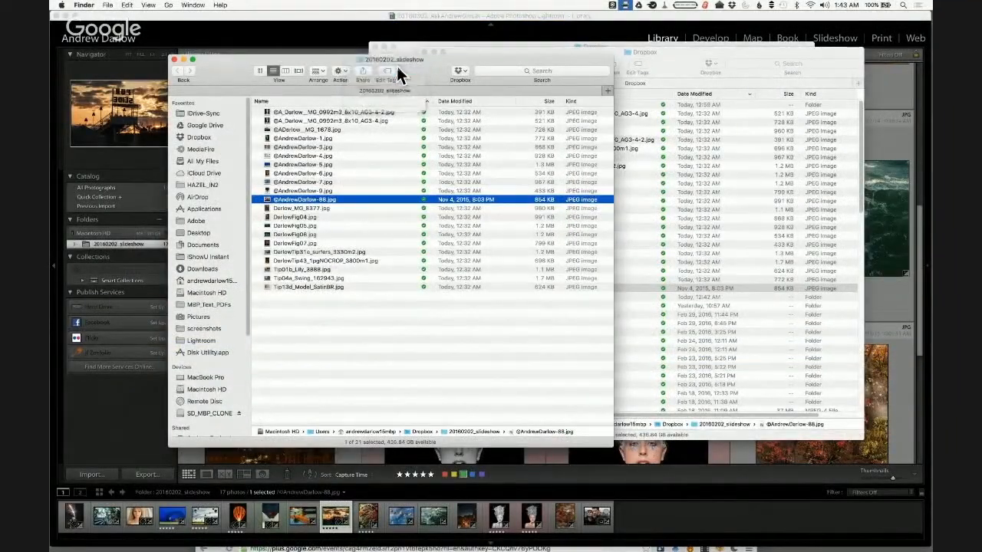
left_click_drag(267, 109, 844, 434)
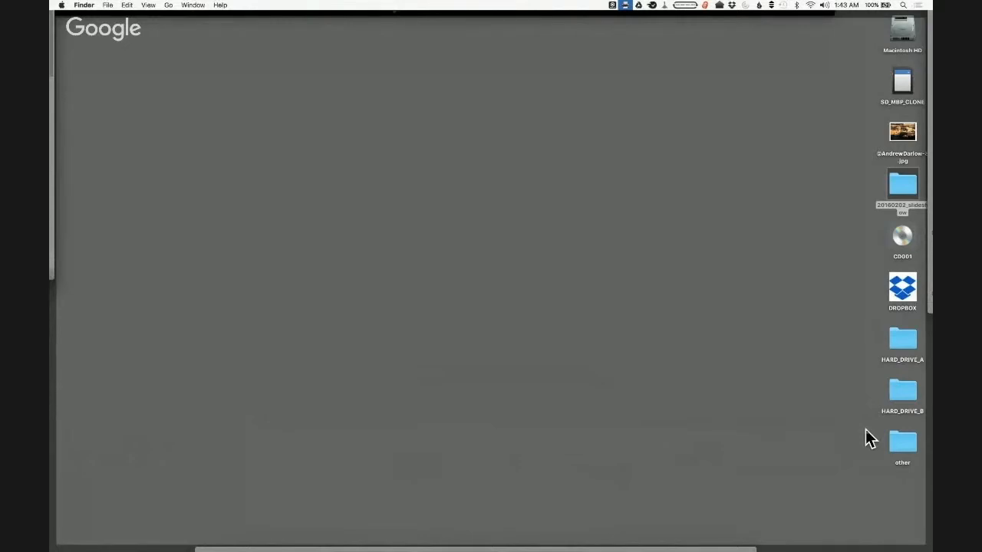
mouse_move(491, 551)
key("F11")
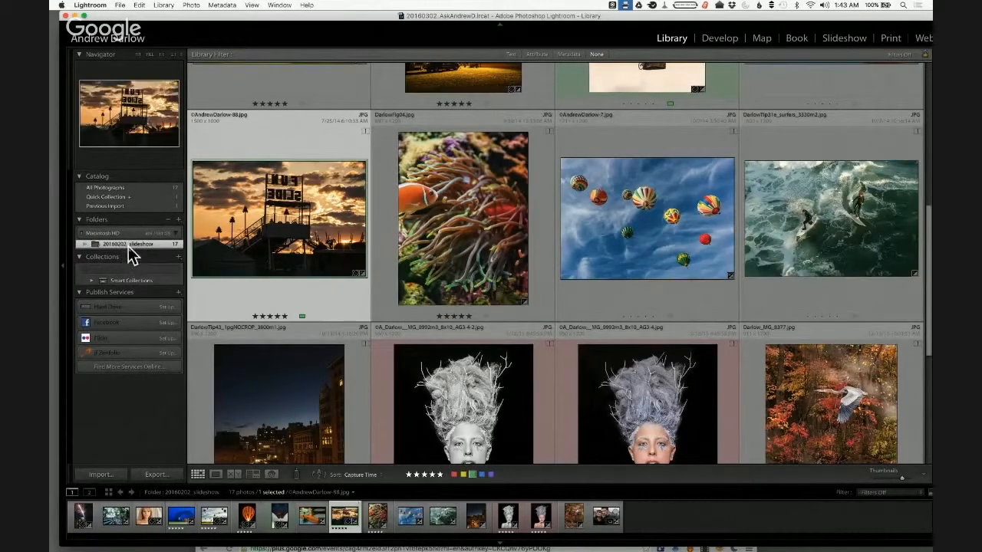
Step: Relink the missing 20160202_slideshow folder in the catalog to the folder of the same name on the Desktop, and check the photo grid
right_click(115, 245)
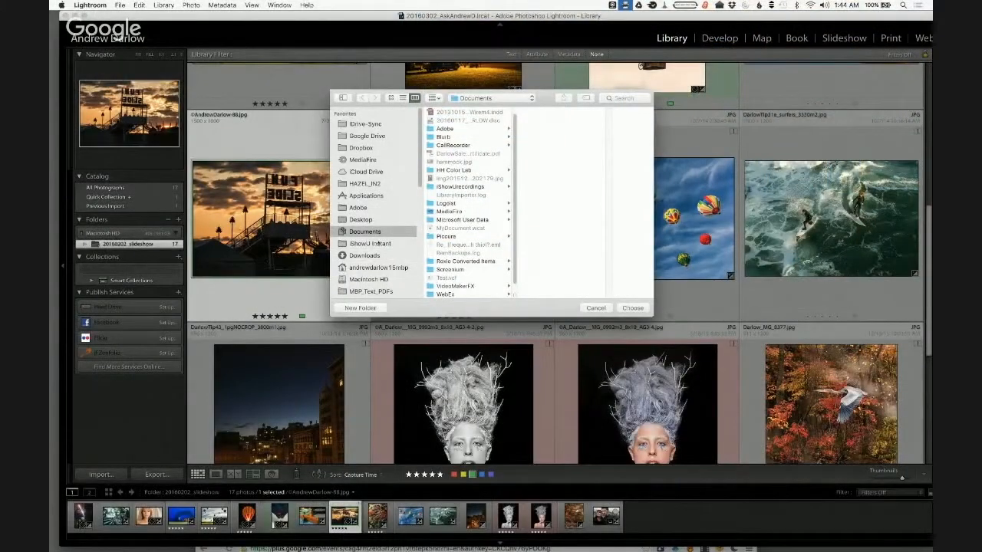
scroll(377, 243, "down", 3)
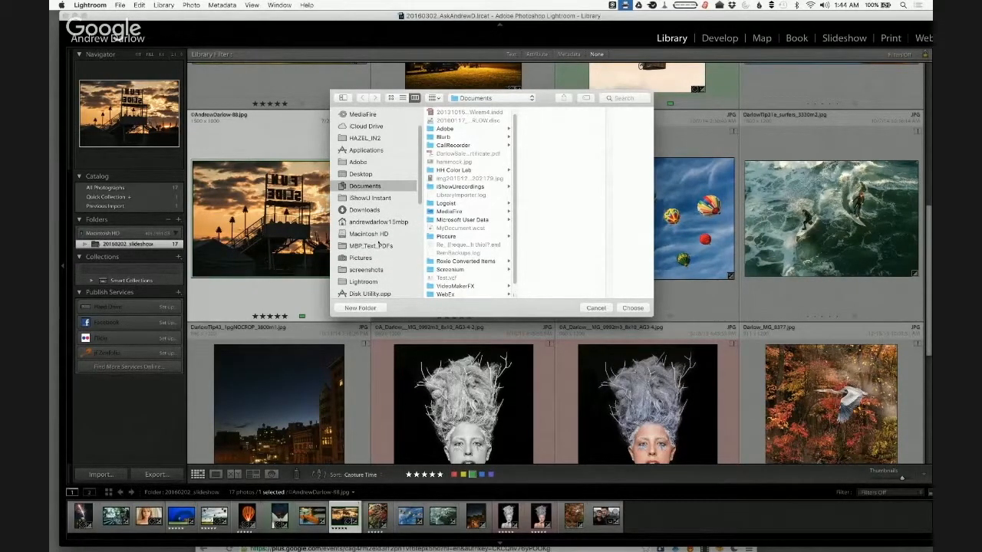
left_click(368, 174)
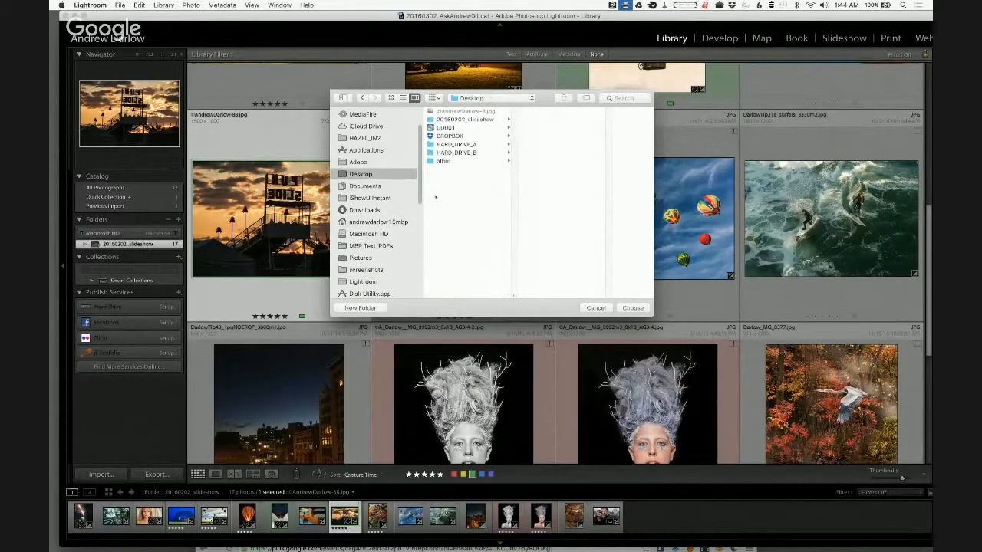
left_click(469, 120)
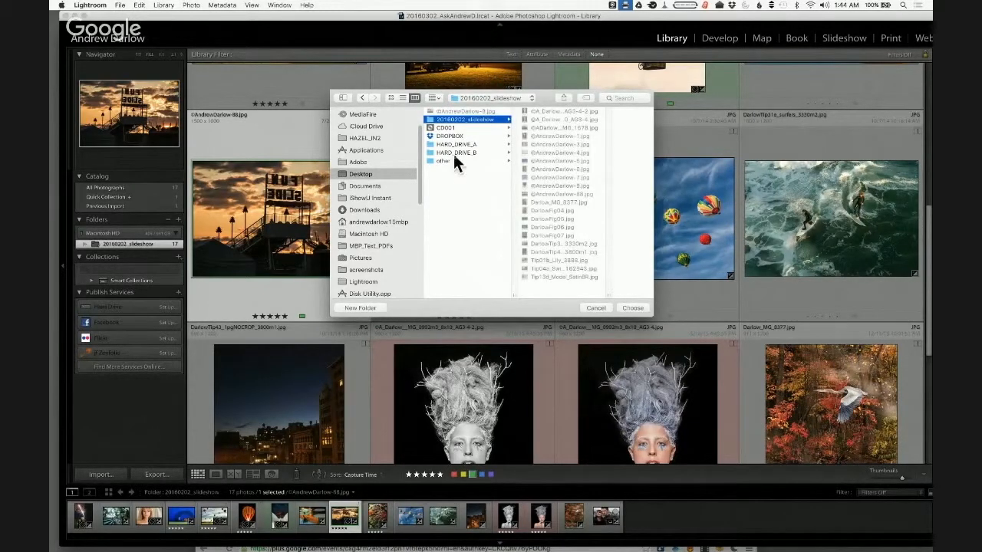
left_click(641, 307)
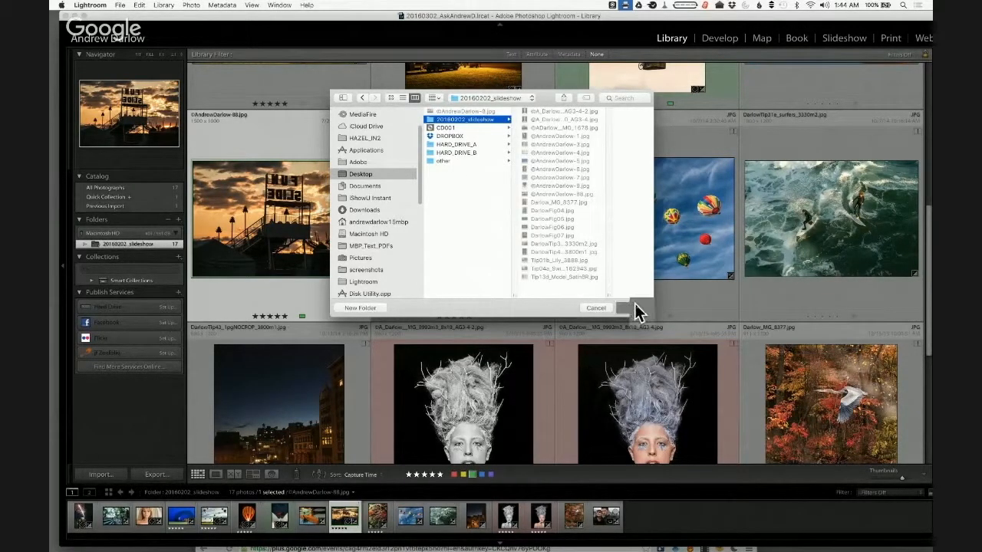
scroll(438, 269, "up", 1)
scroll(438, 268, "up", 1)
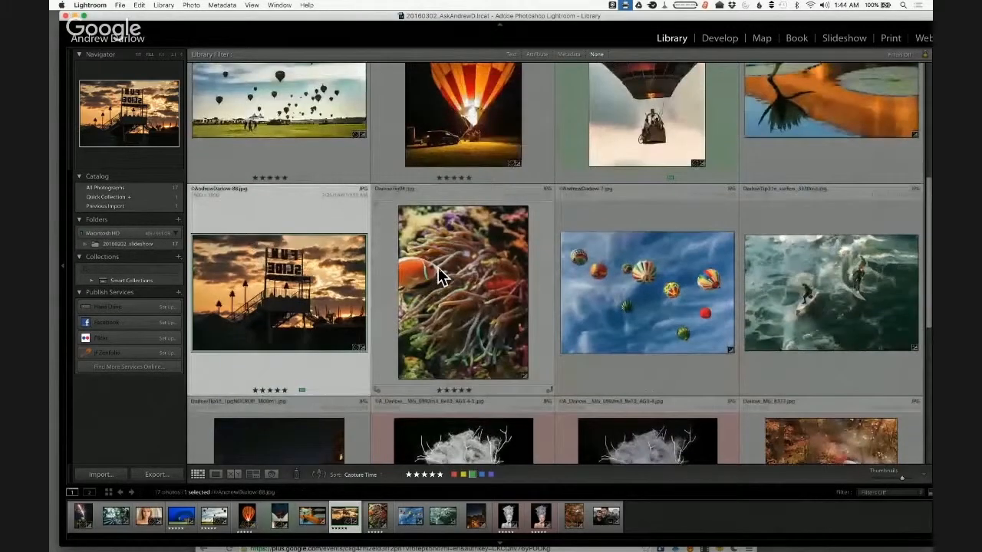